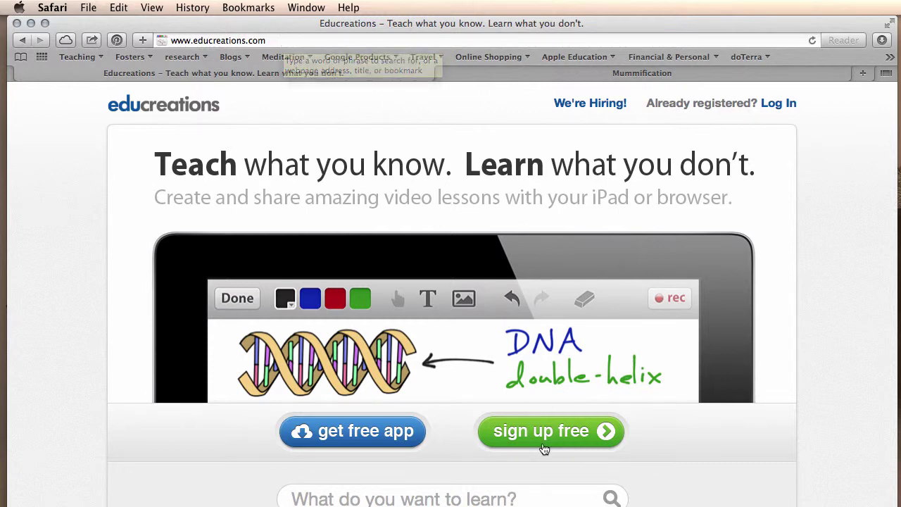
Start a free Teacher sign-up and put the cursor in the form's Email field
click(566, 440)
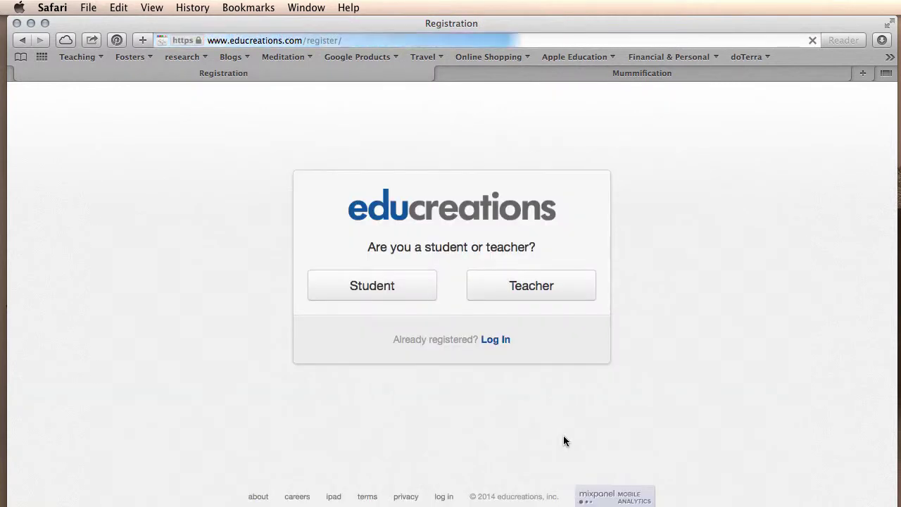
click(529, 293)
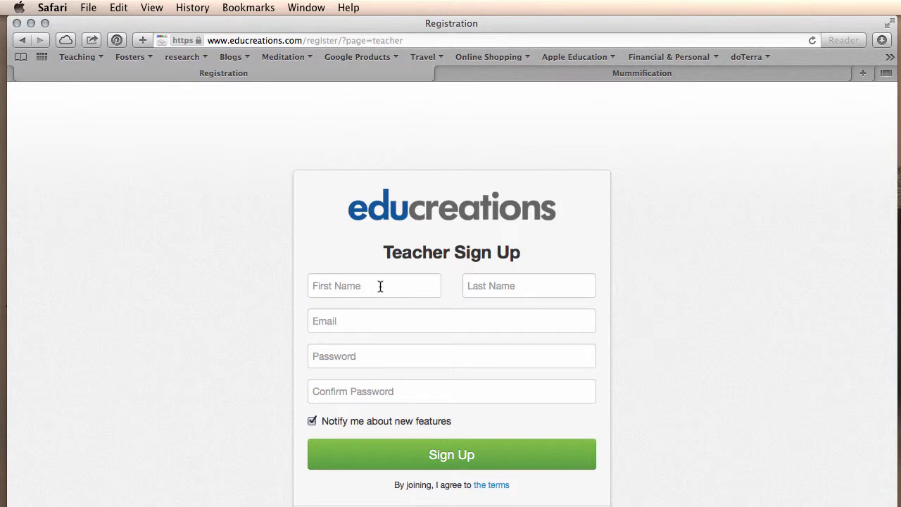
click(351, 323)
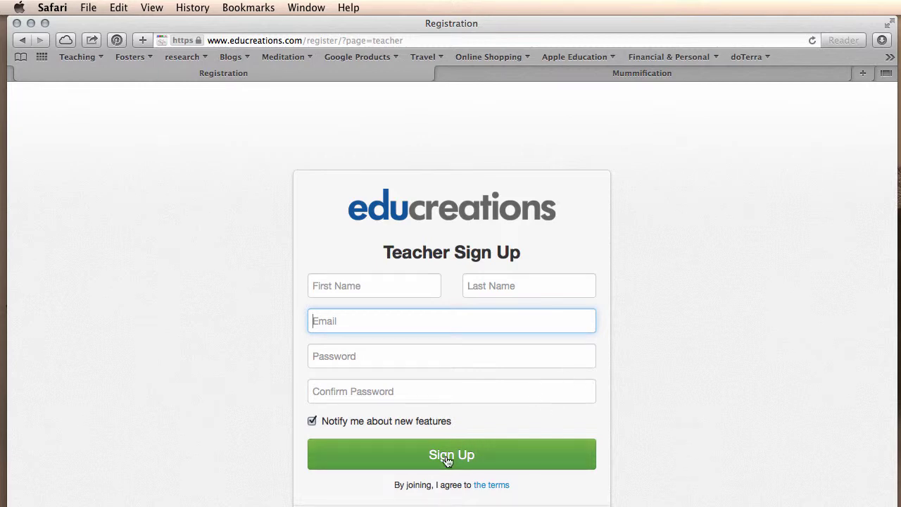
scroll(641, 385, up, 1)
scroll(641, 385, down, 3)
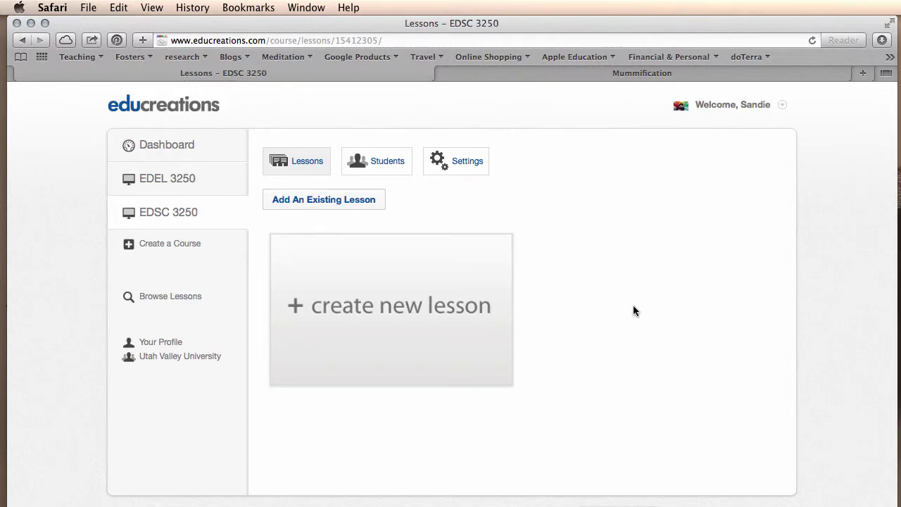
Create a new lesson in the EDSC 3250 course
click(403, 312)
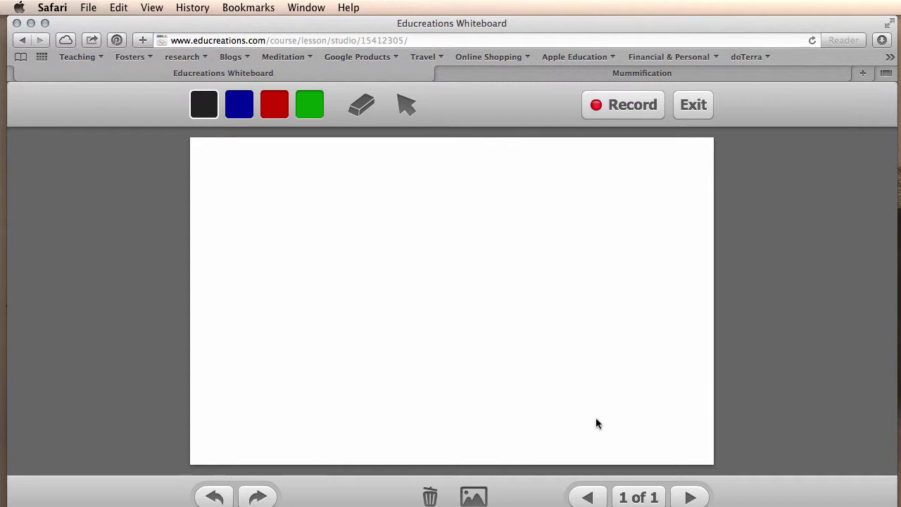
Upload slide 1 onto page 1, then add page 2 holding slide 2
click(477, 497)
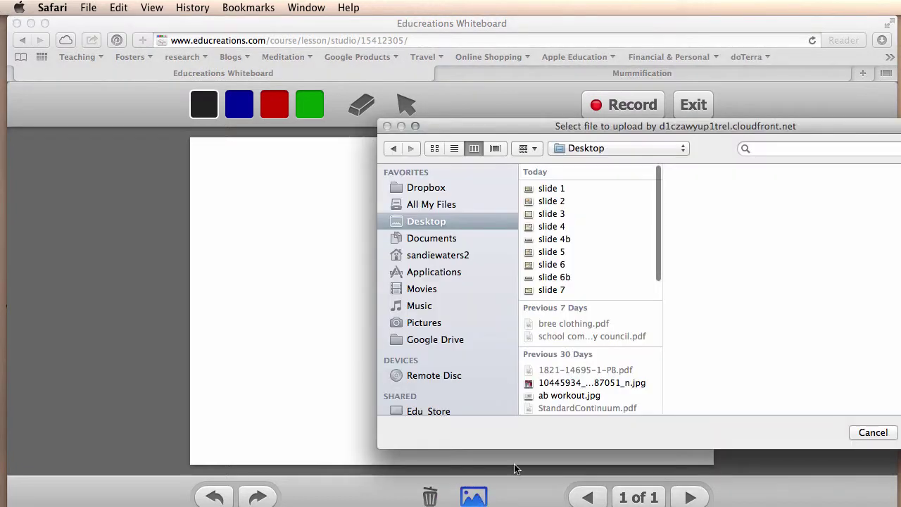
double_click(548, 189)
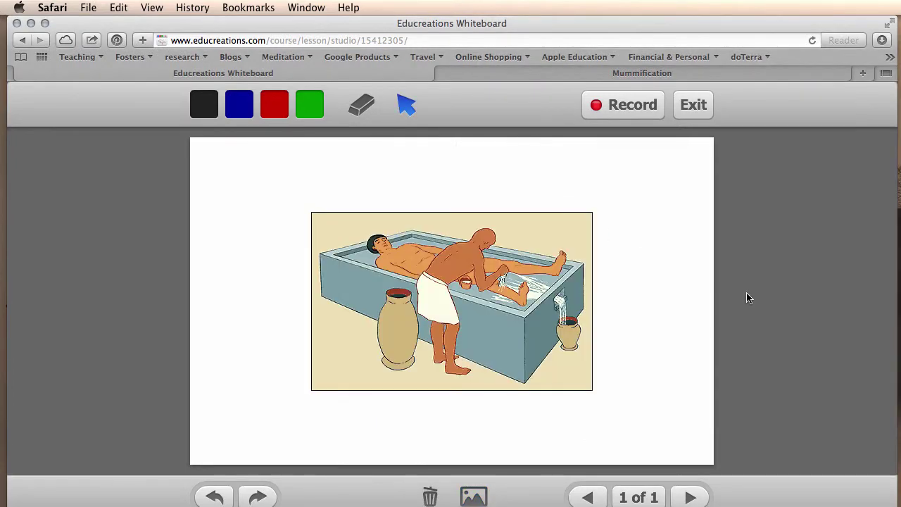
click(694, 497)
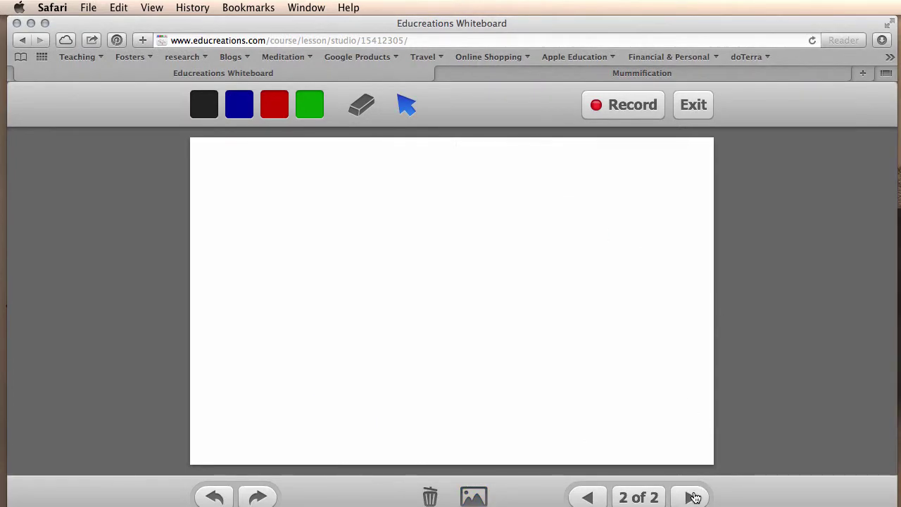
click(474, 498)
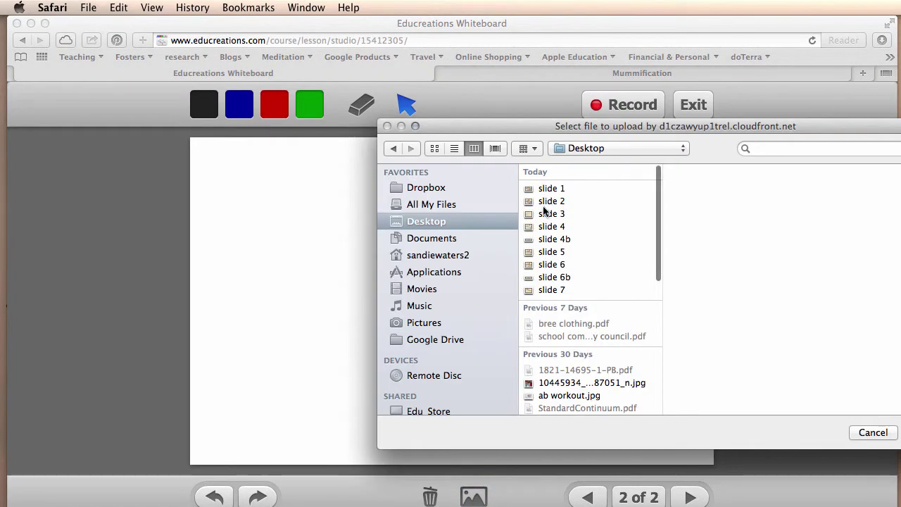
double_click(547, 204)
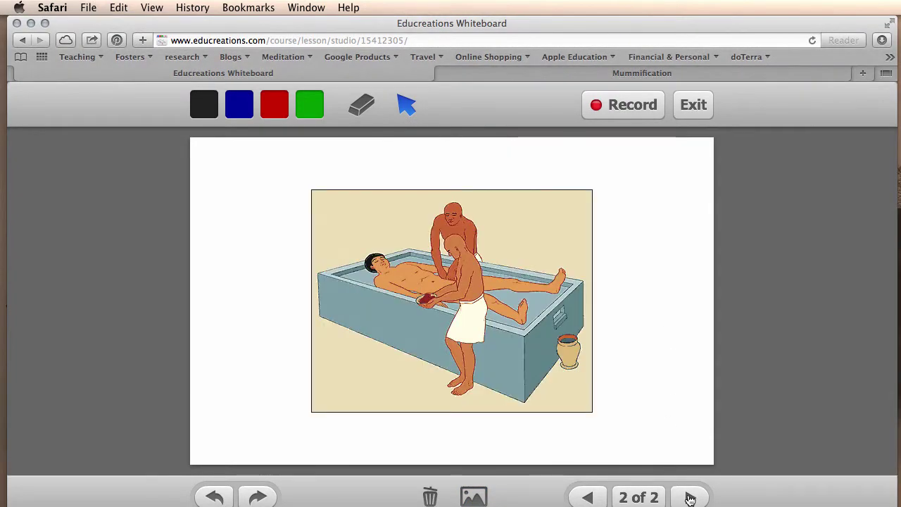
Add a third page and upload slide 3 onto it
click(690, 496)
click(474, 498)
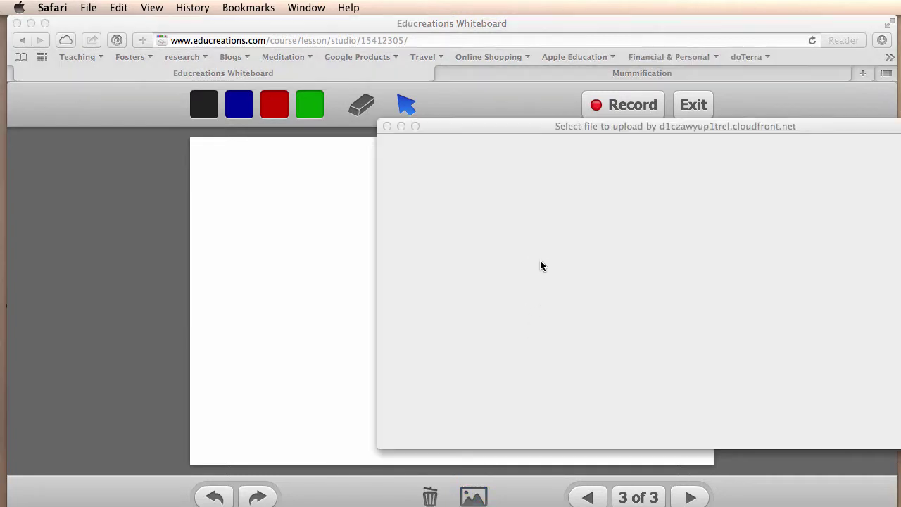
key(Escape)
click(474, 497)
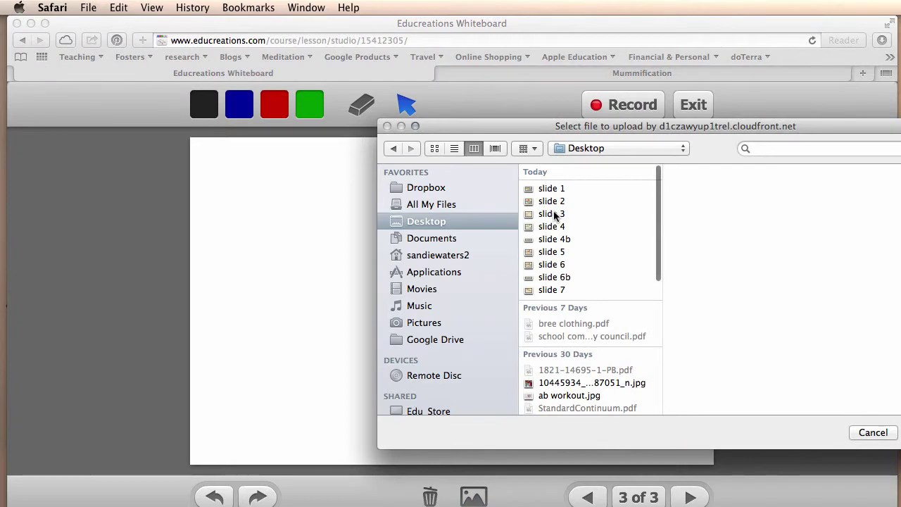
double_click(552, 213)
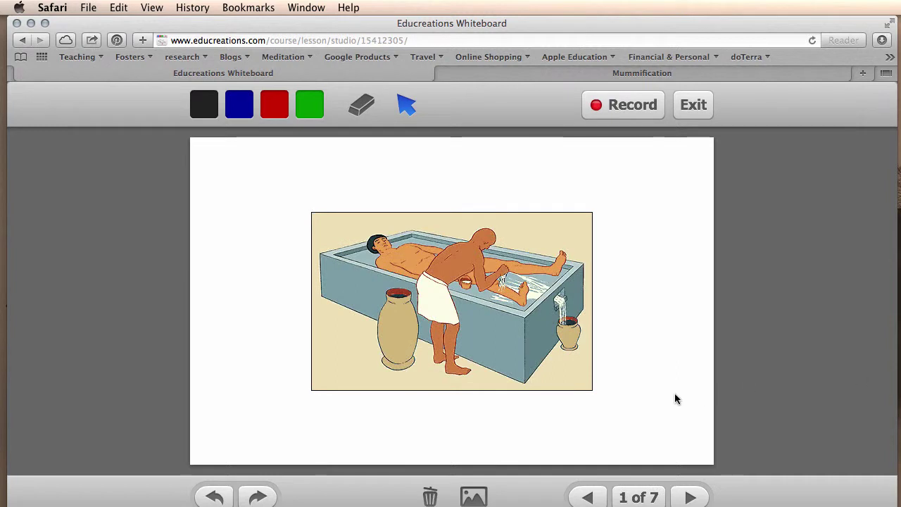
Start recording, allowing camera and microphone access in the Flash privacy prompt
click(624, 110)
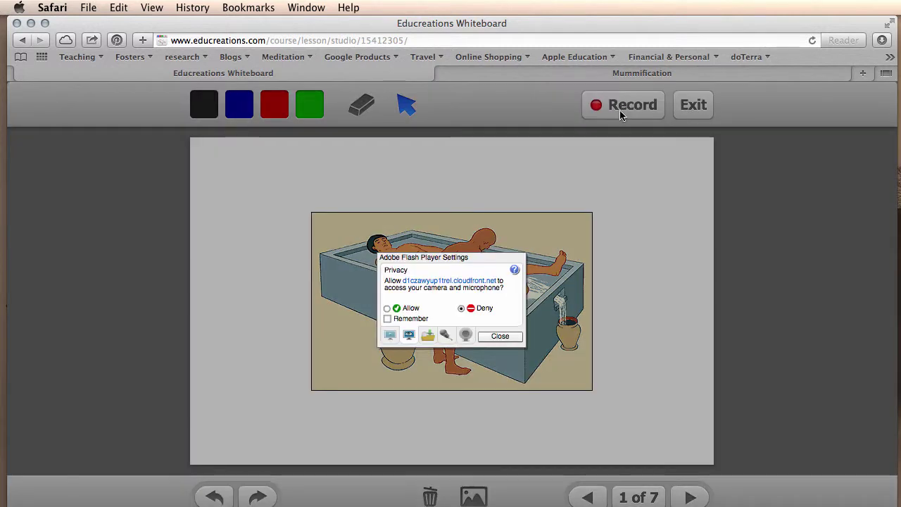
click(387, 309)
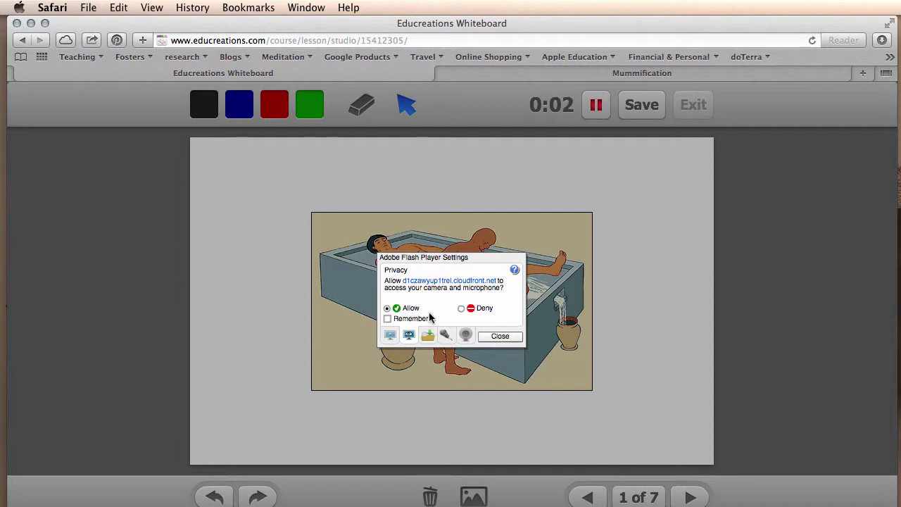
click(499, 337)
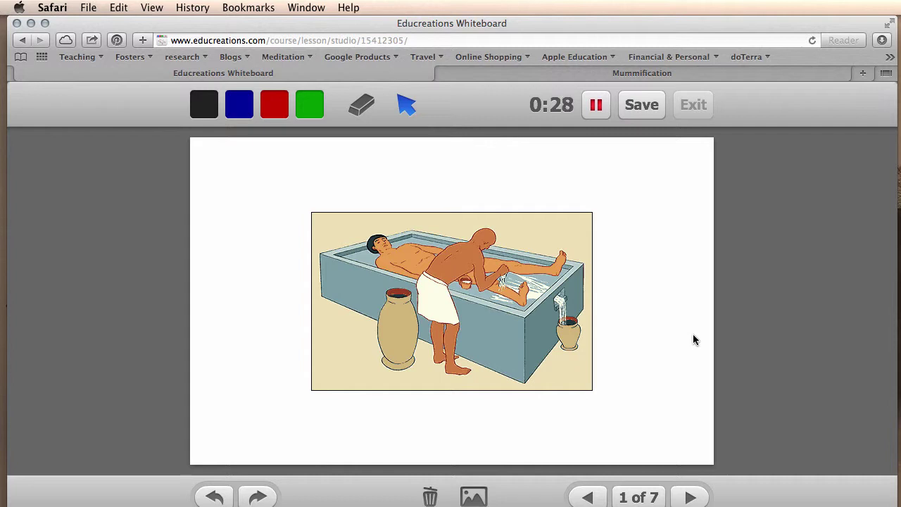
On slide 2, draw a red arrow pointing at the side of the body
click(691, 498)
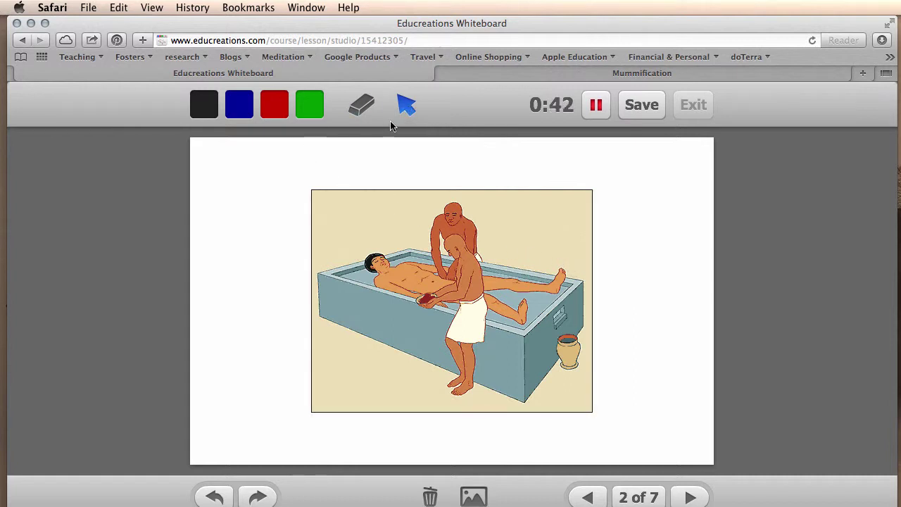
click(274, 110)
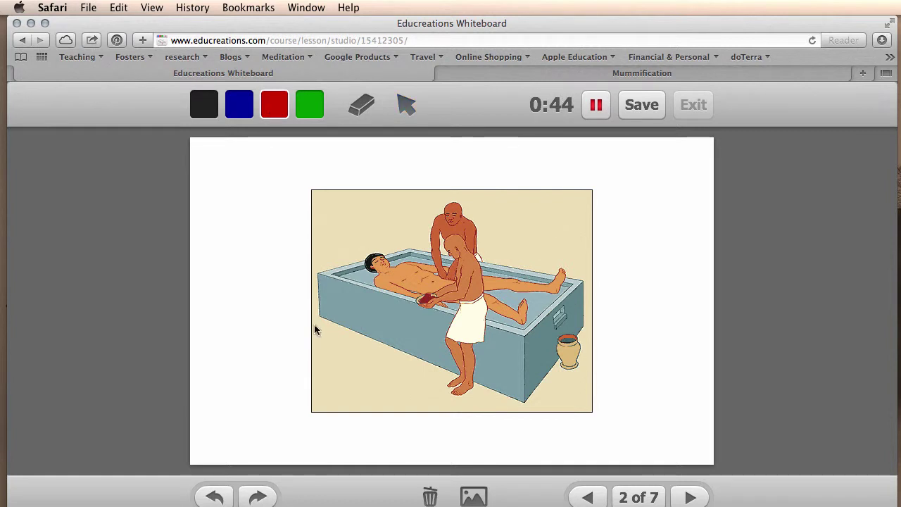
drag(348, 321, 407, 307)
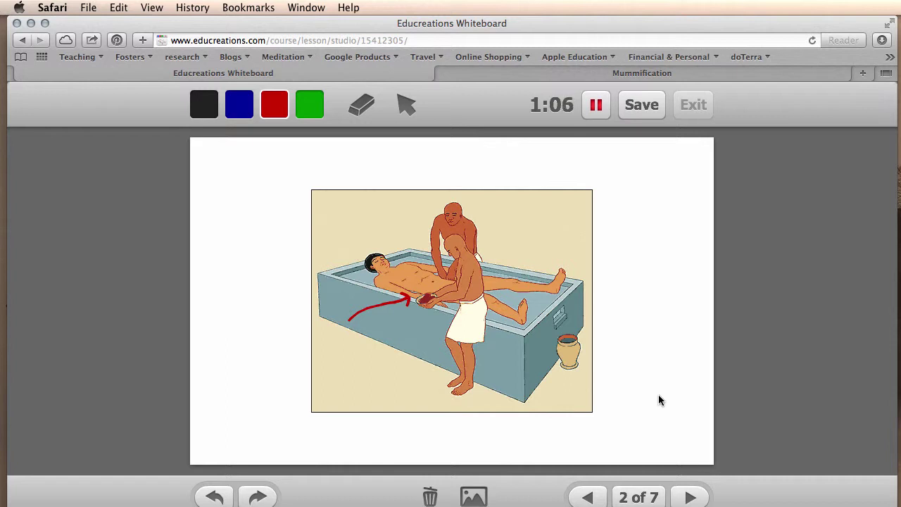
Narrate through slides 3 to 6, marking the packed body on slide 4 with a red arrow
click(692, 498)
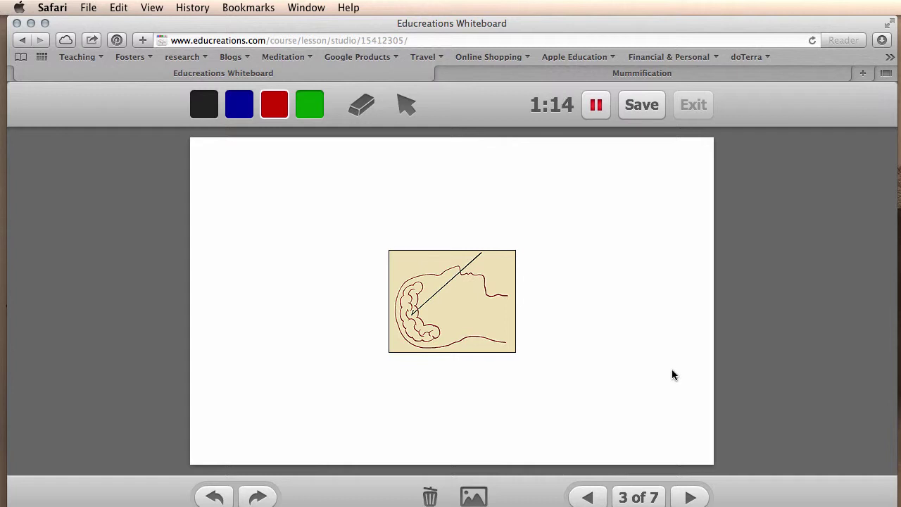
click(691, 498)
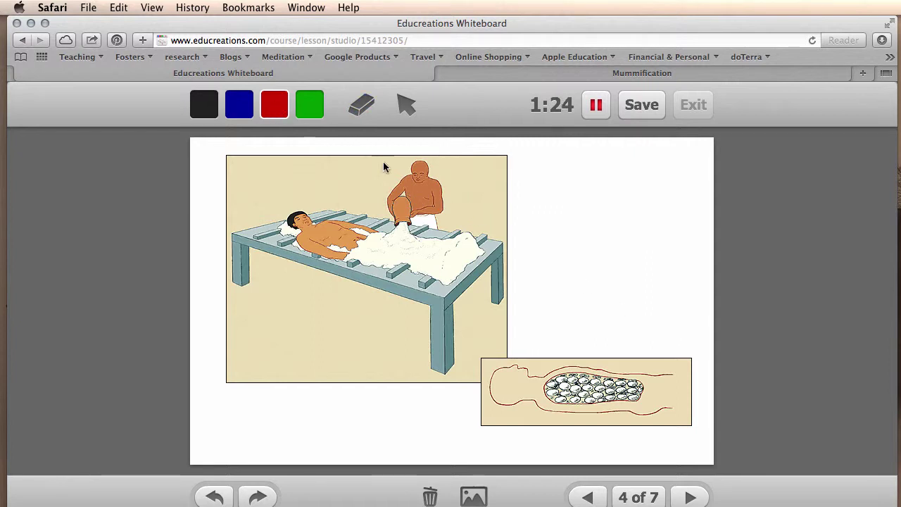
mouse_move(538, 206)
mouse_down()
mouse_move(473, 240)
mouse_move(490, 243)
mouse_up()
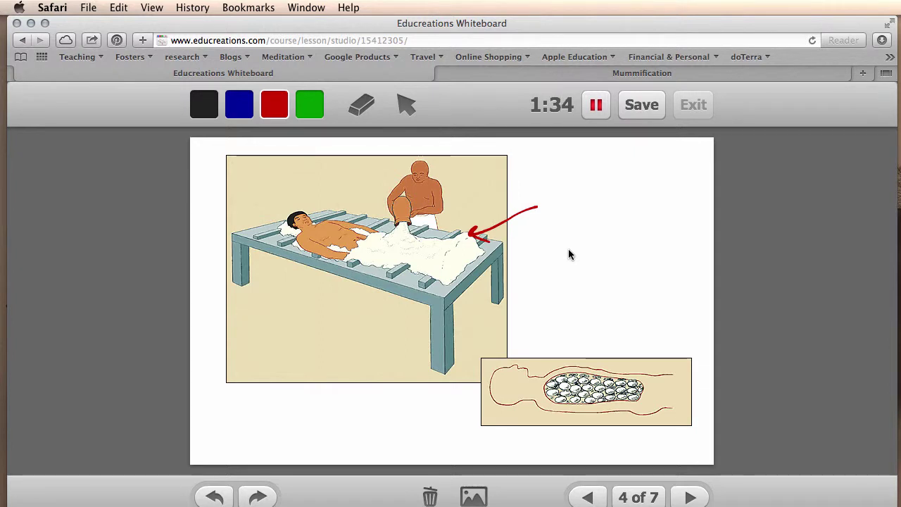
click(689, 497)
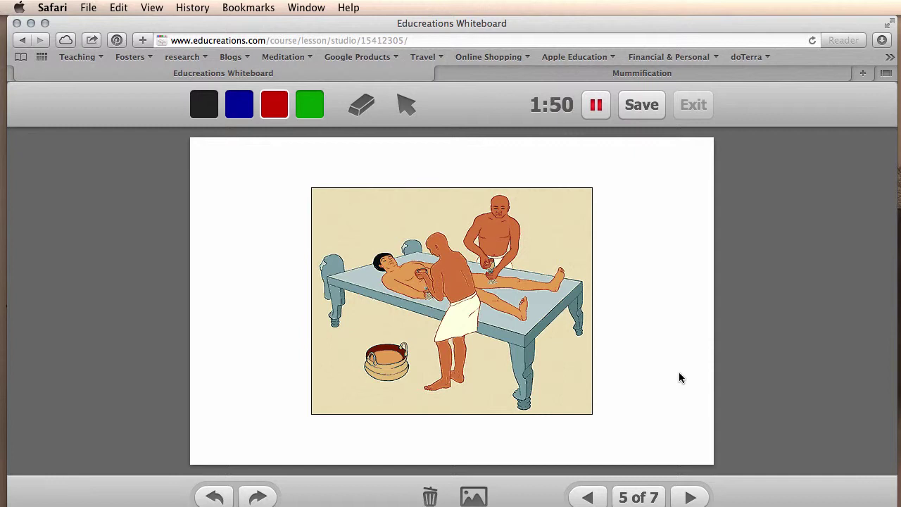
click(690, 499)
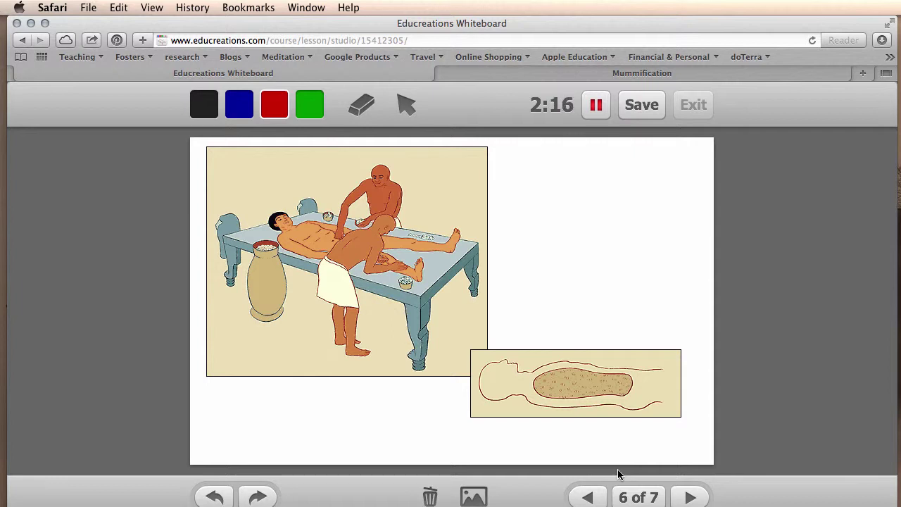
On slide 7, underline the canopic jars in red and add a red arrow above each jar
click(690, 498)
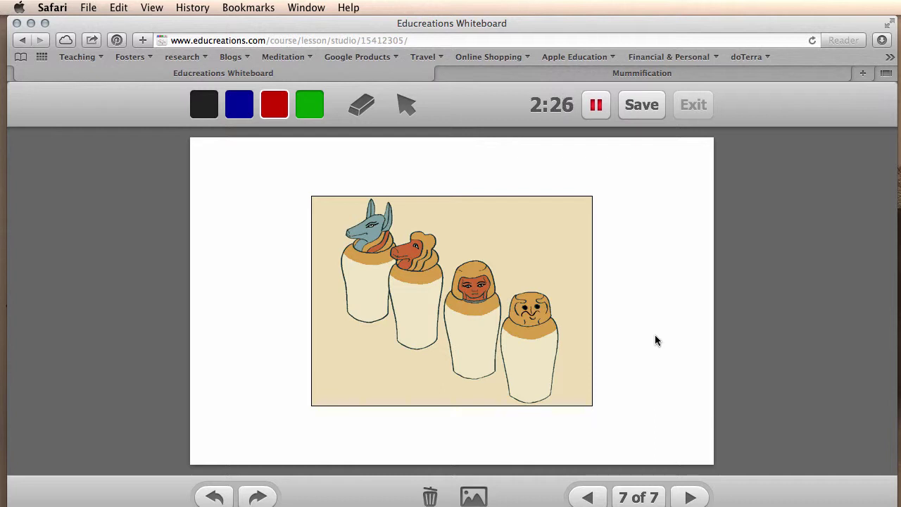
drag(314, 319, 501, 417)
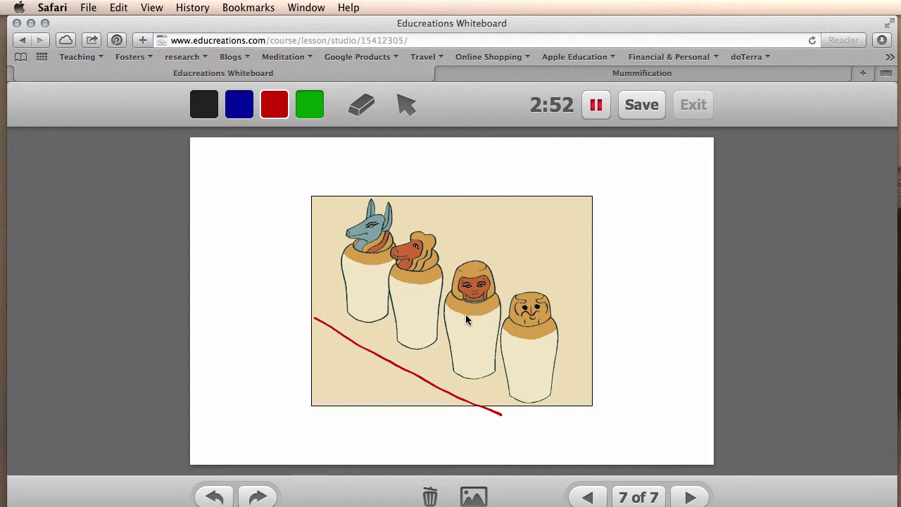
mouse_move(477, 221)
mouse_down()
mouse_move(476, 248)
mouse_move(482, 243)
mouse_up()
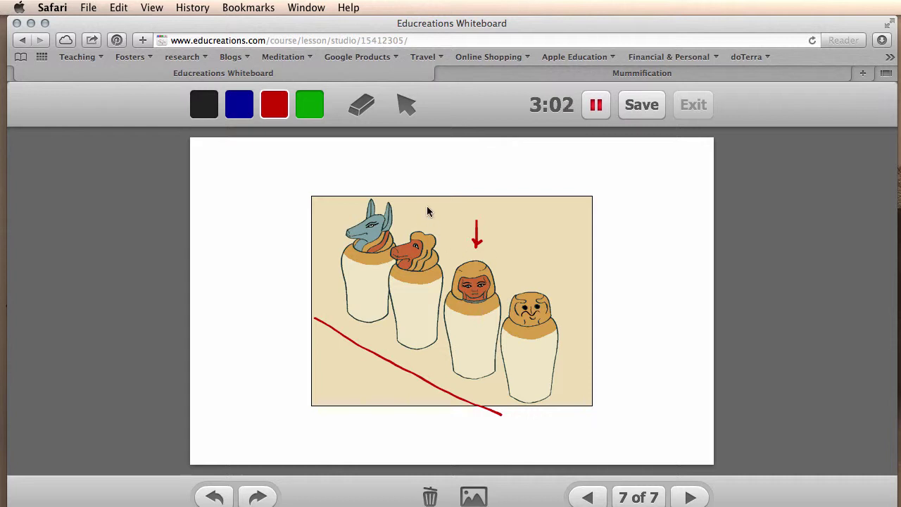
mouse_move(427, 209)
mouse_down()
mouse_move(423, 220)
mouse_move(434, 221)
mouse_up()
mouse_move(387, 170)
mouse_down()
mouse_move(384, 186)
mouse_move(391, 181)
mouse_up()
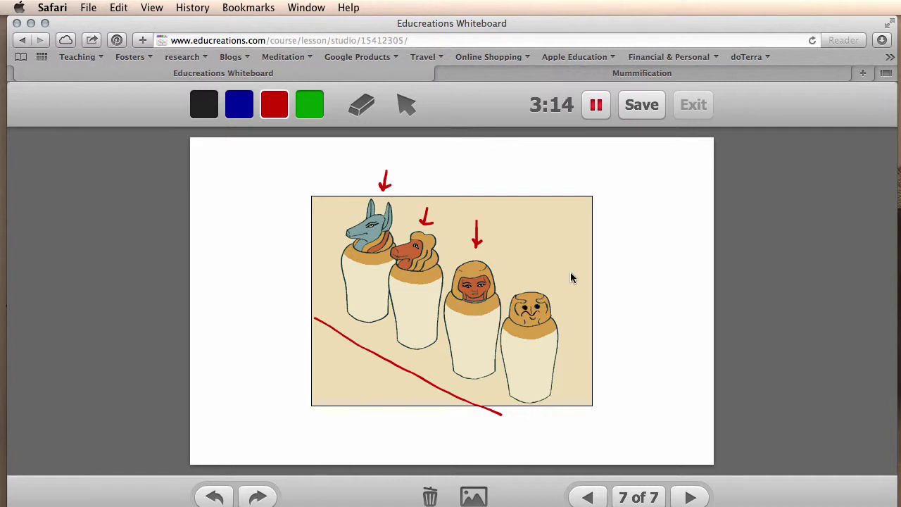
drag(535, 256, 536, 285)
Stop recording and save it as 'Mummification' in EDSC 3250 and EDEL 3250, Visible to All
click(637, 110)
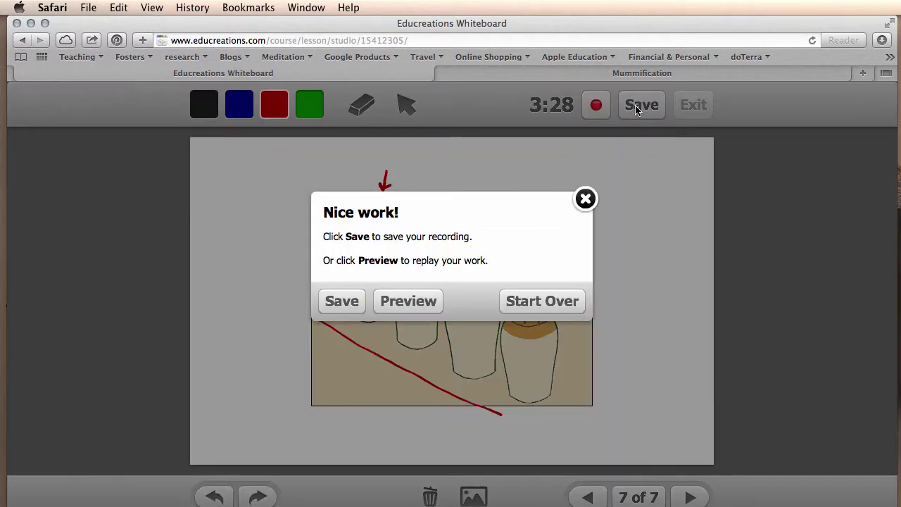
click(342, 301)
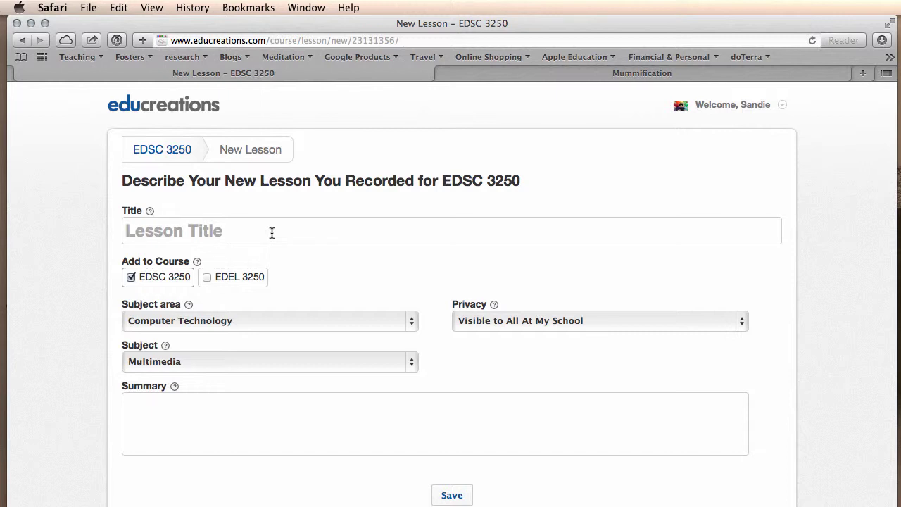
text(Mumm)
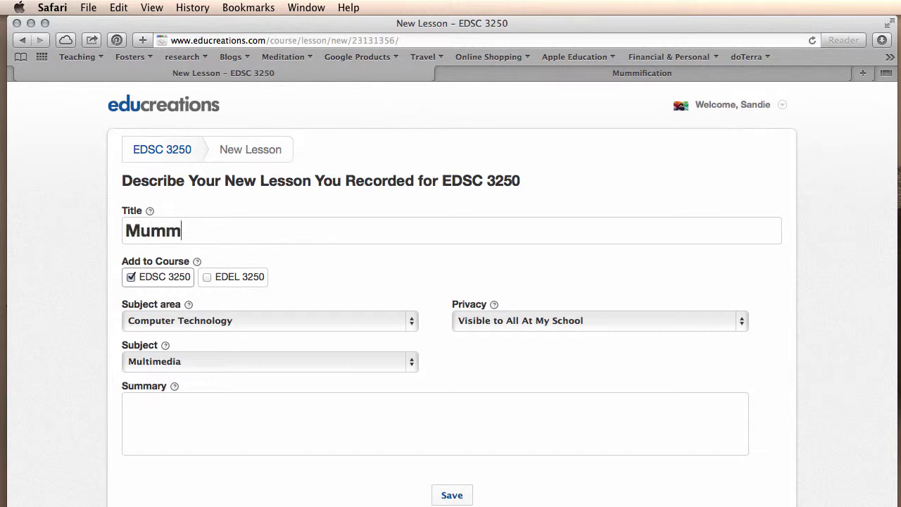
text(ification)
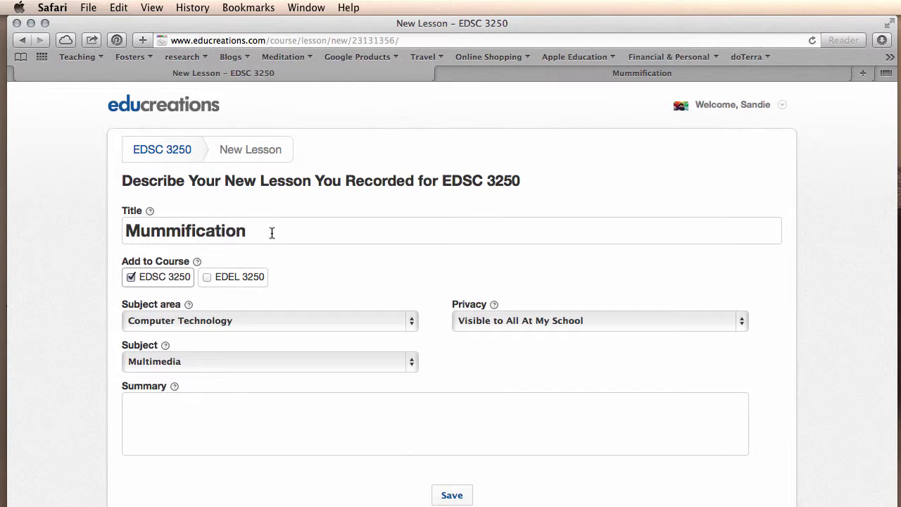
click(207, 277)
click(479, 325)
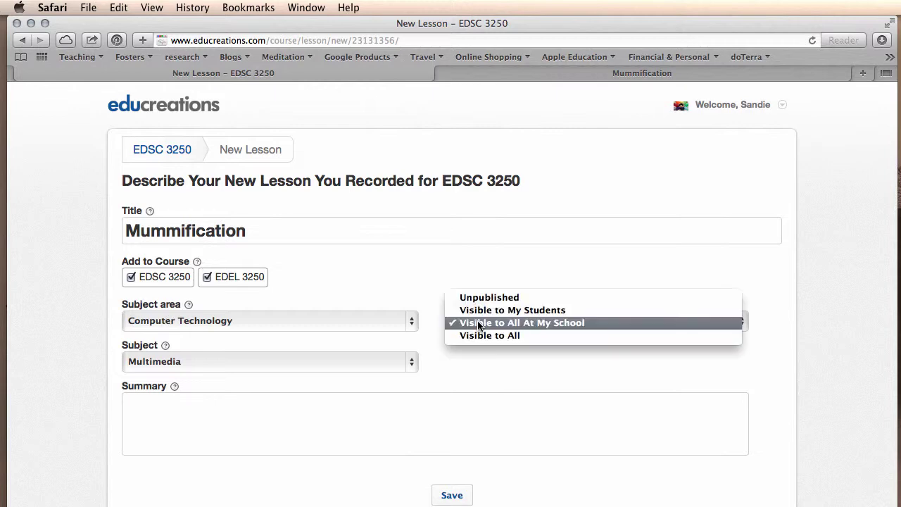
click(486, 336)
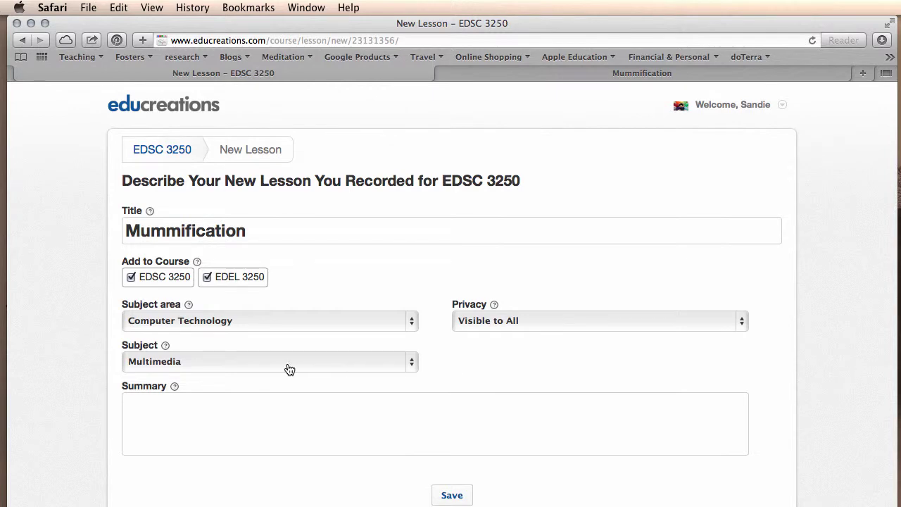
click(454, 495)
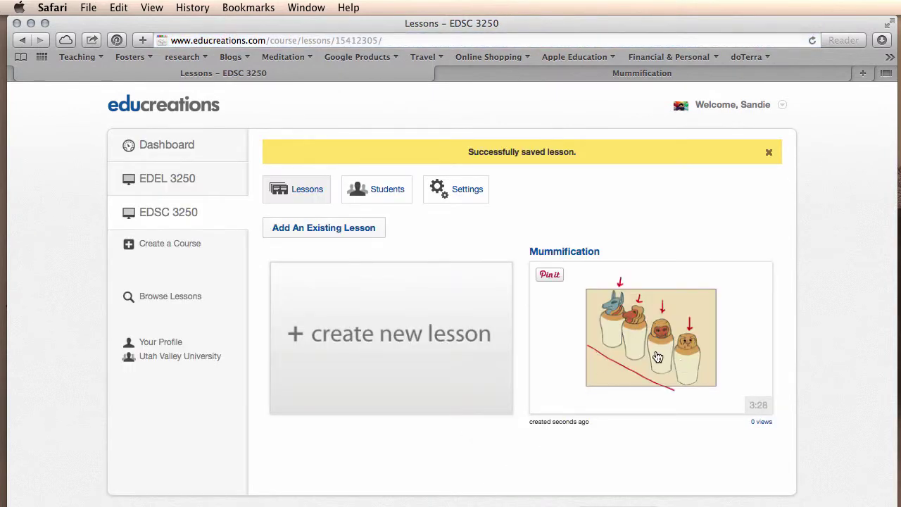
Open the Mummification lesson's page, play its recording, and select the page URL
click(656, 352)
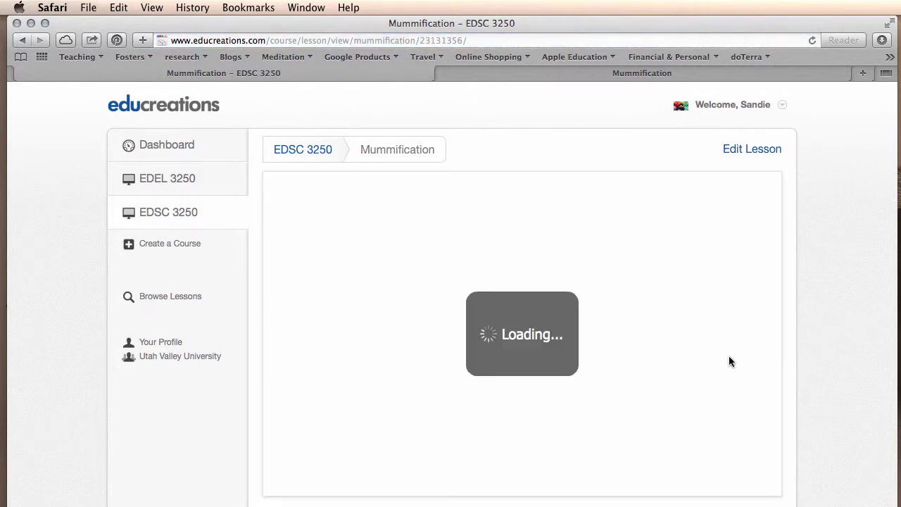
scroll(784, 364, down, 2)
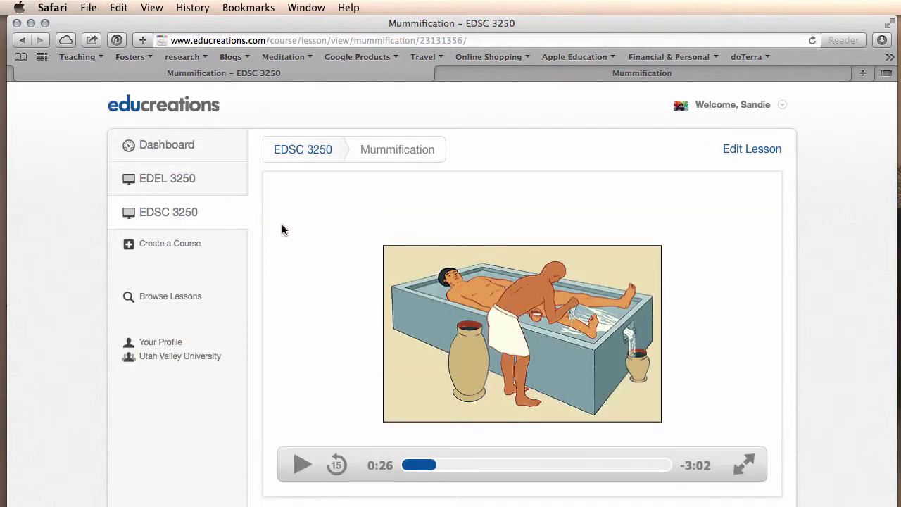
click(482, 40)
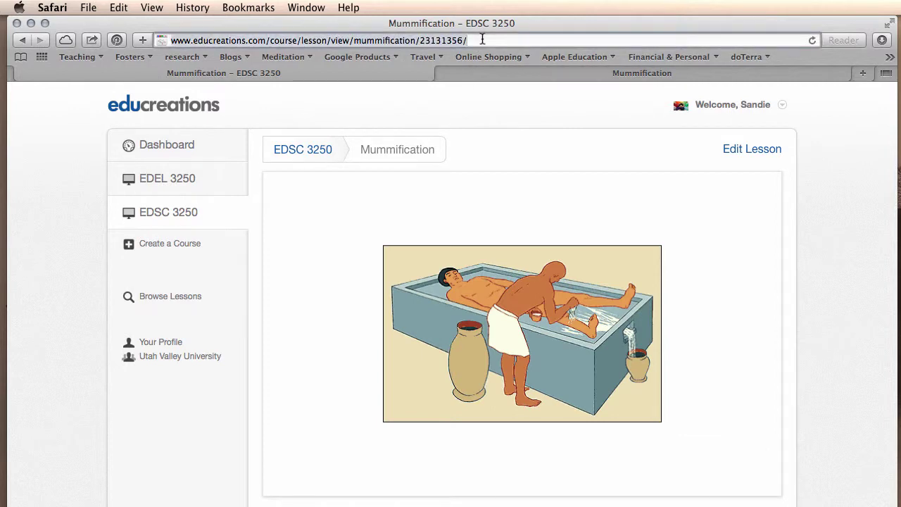